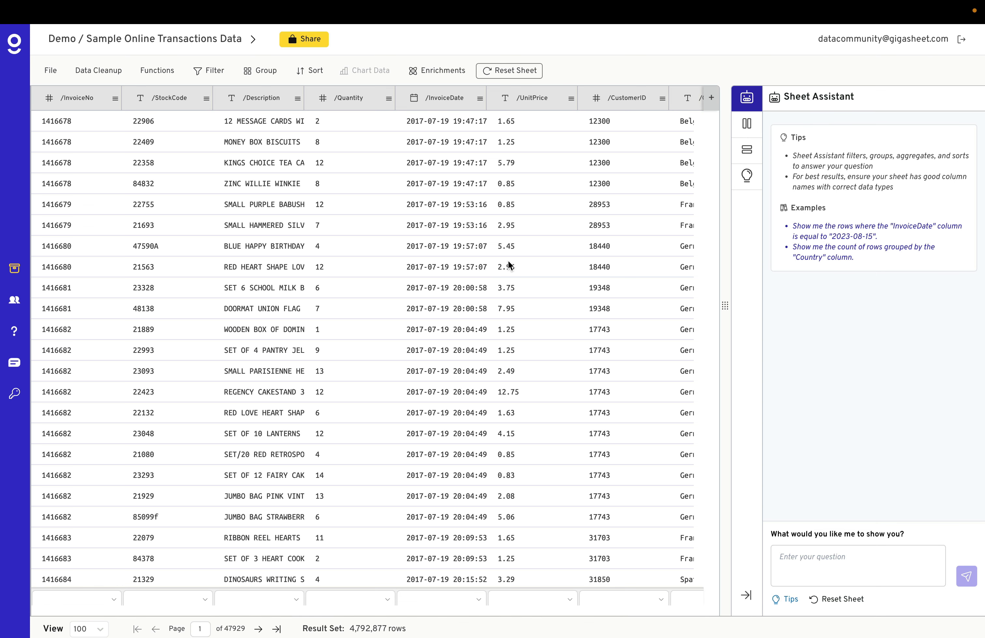
Review the sheet's AI-generated description and data-by-type summary, then return to the Sheet Assistant.
click(747, 175)
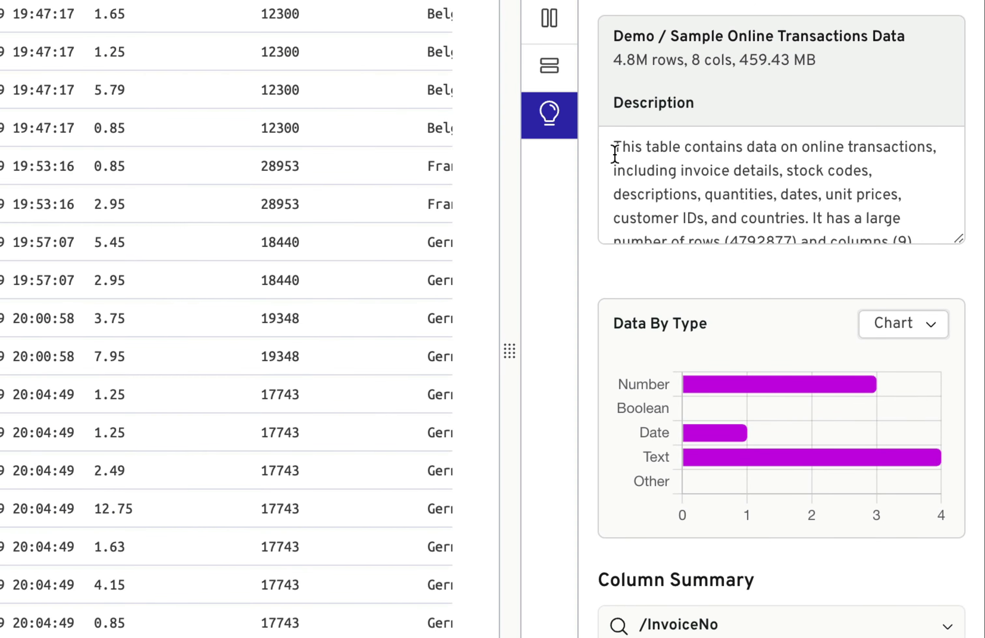
scroll(623, 184, down, 3)
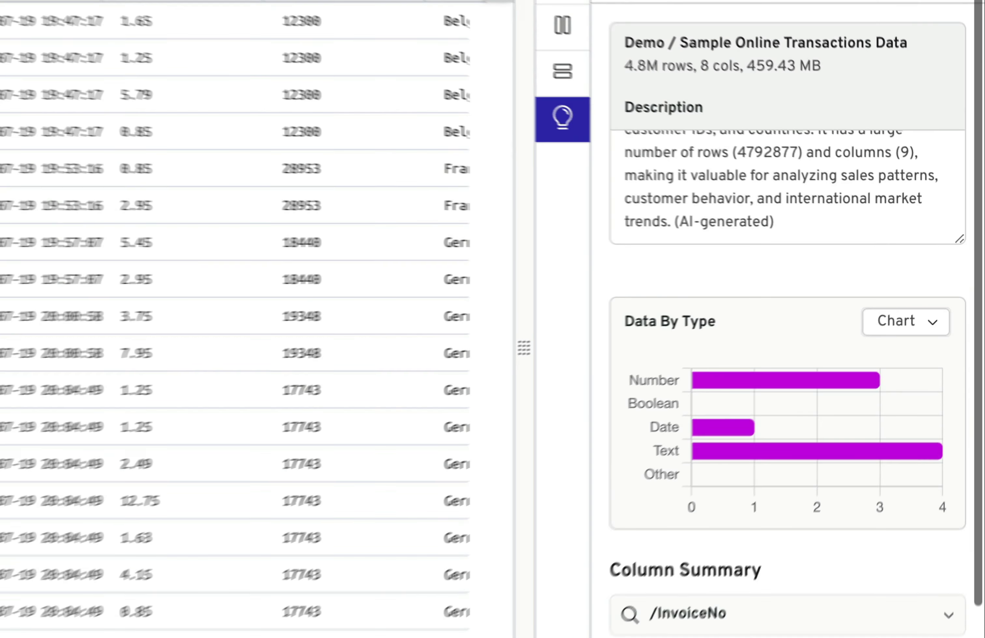
click(754, 99)
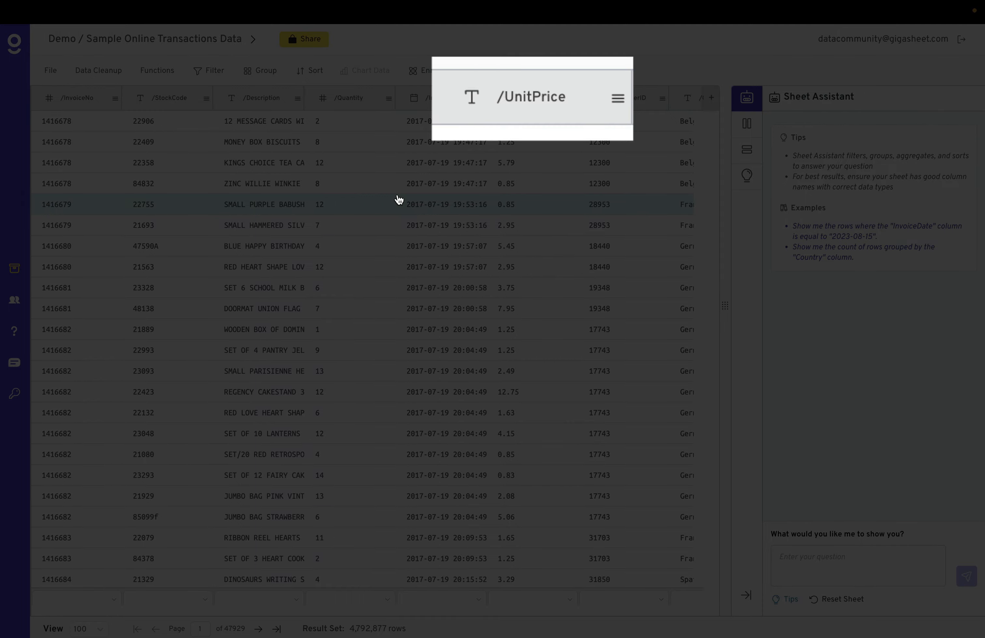
Change the /UnitPrice column's data type to Number with Decimal format.
scroll(399, 200, right, 3)
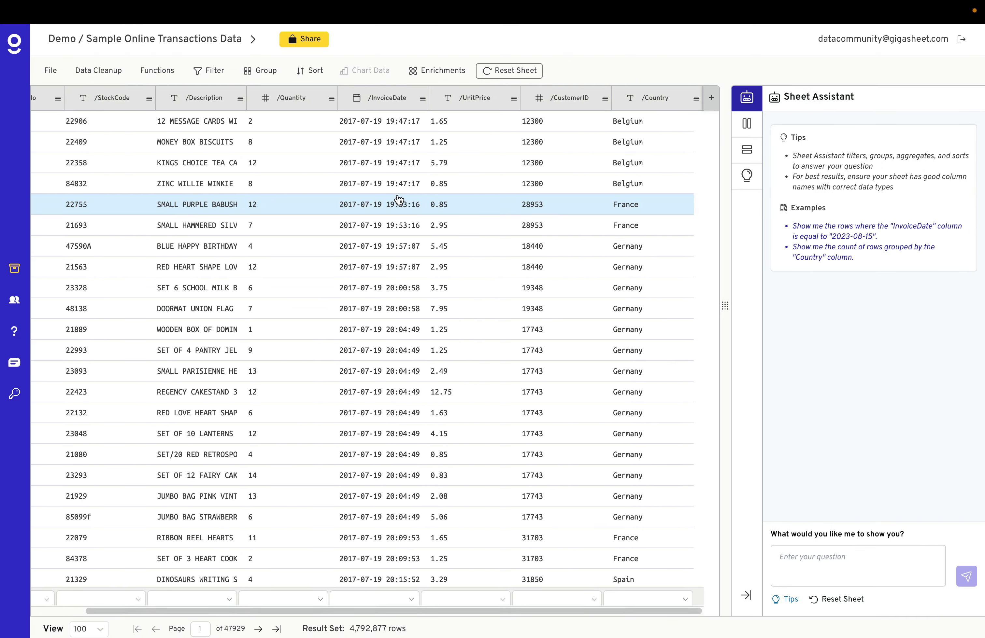
scroll(399, 200, left, 1)
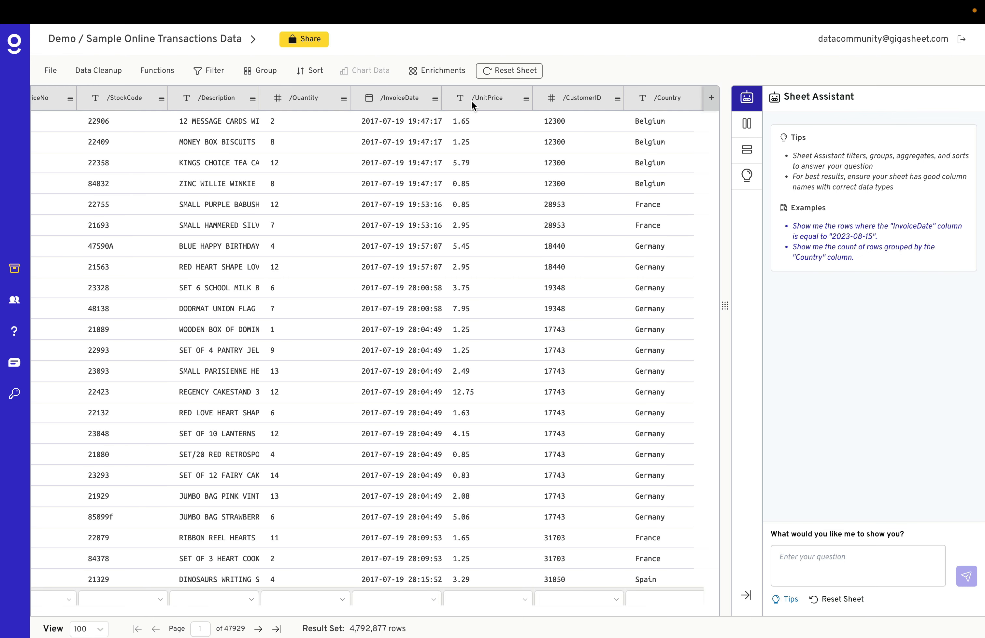
click(526, 98)
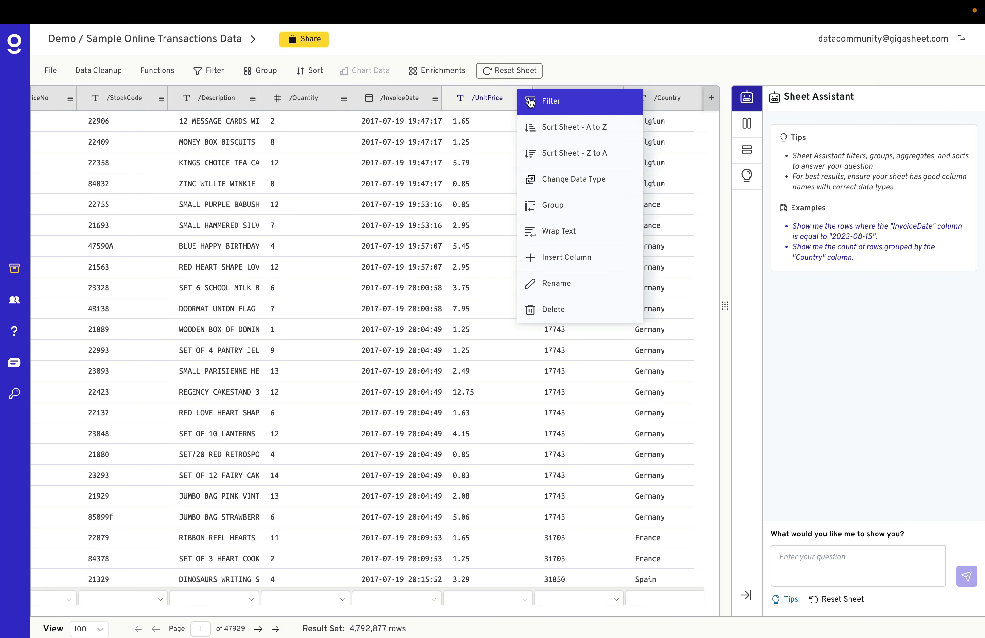
click(581, 183)
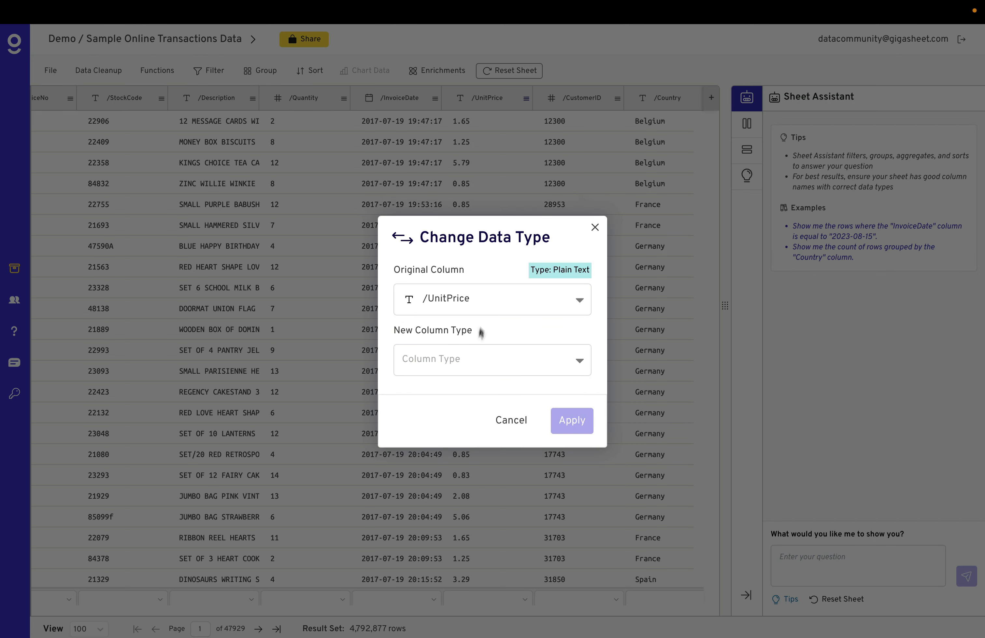
click(468, 358)
click(464, 397)
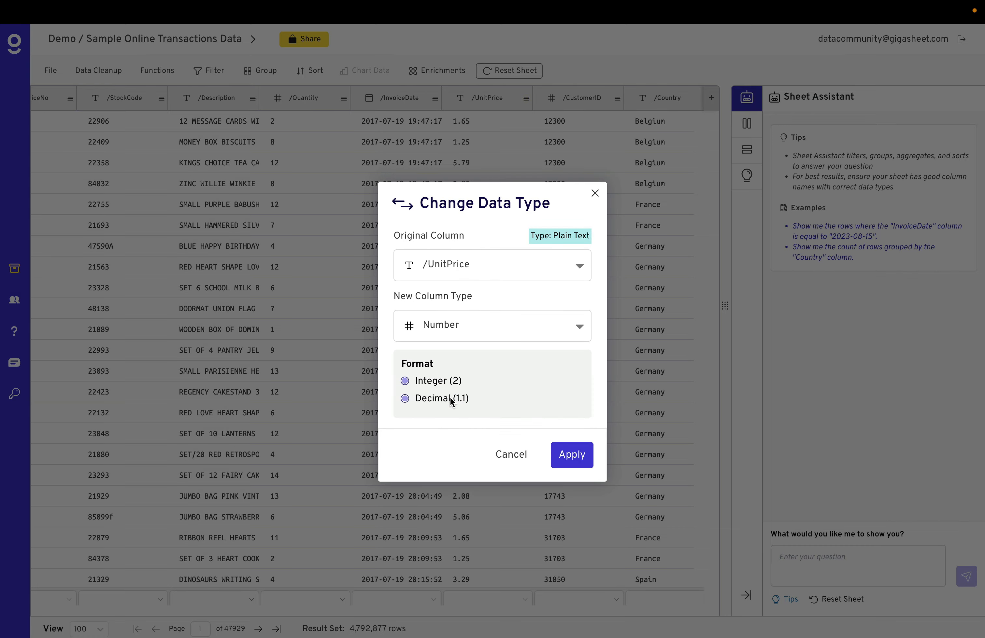
click(569, 458)
click(572, 425)
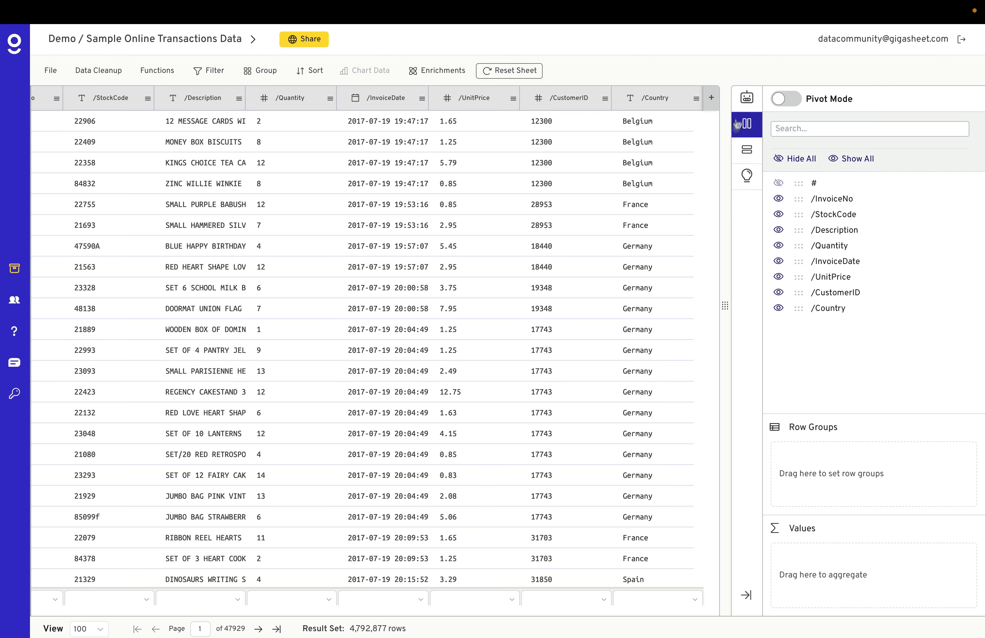
Ask the Sheet Assistant for the count of rows grouped by the Country column and browse the grouped results.
click(747, 103)
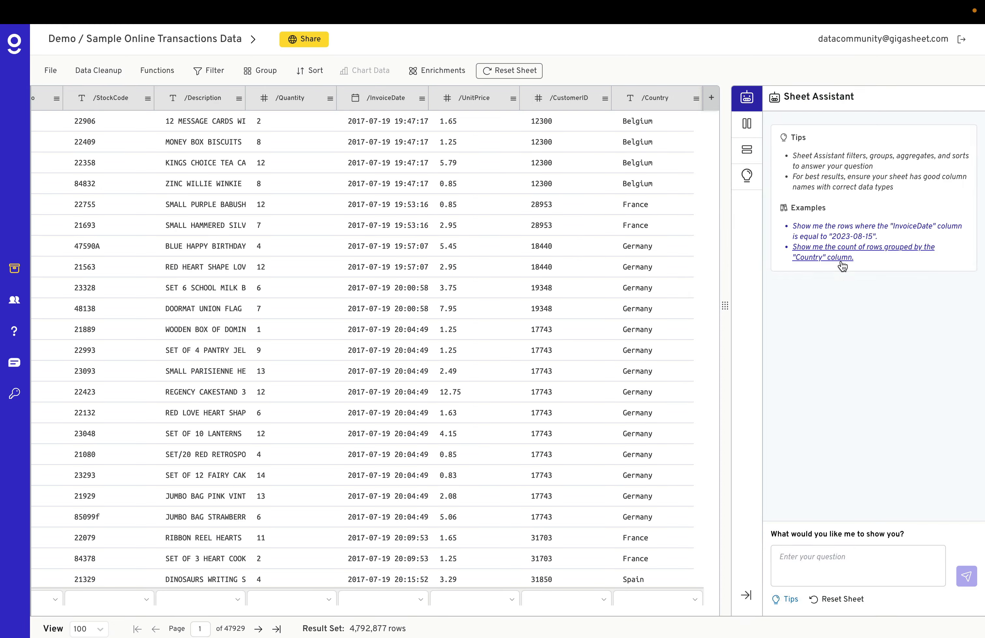
click(842, 258)
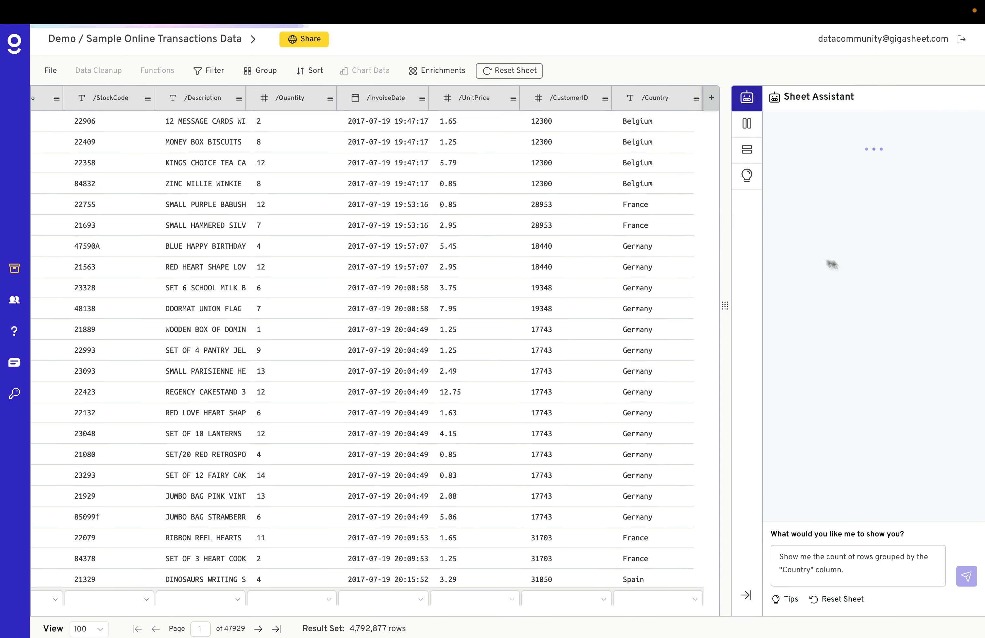
scroll(427, 272, left, 2)
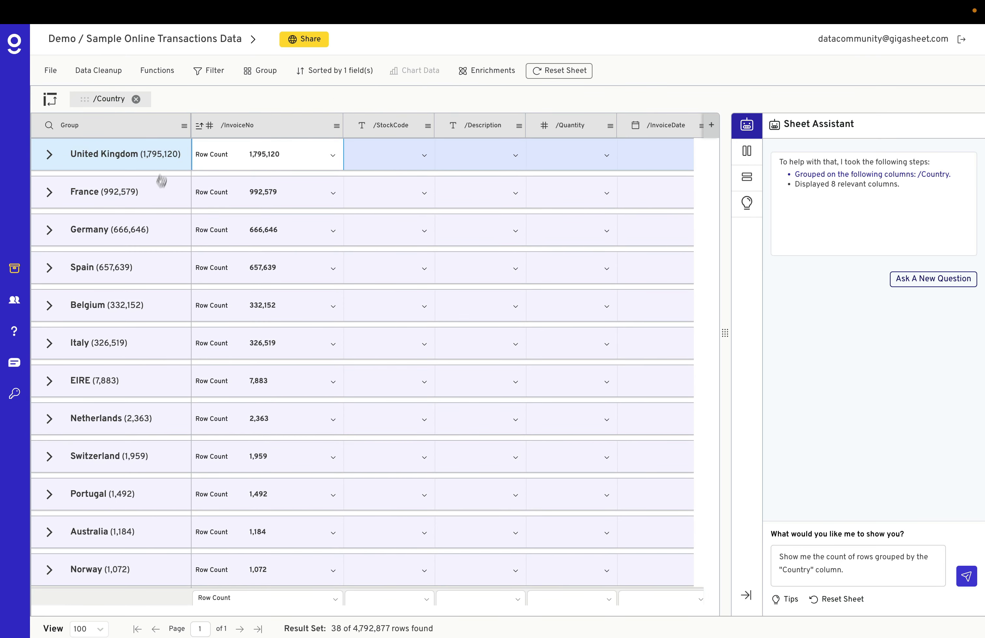
scroll(128, 347, down, 3)
scroll(129, 346, down, 10)
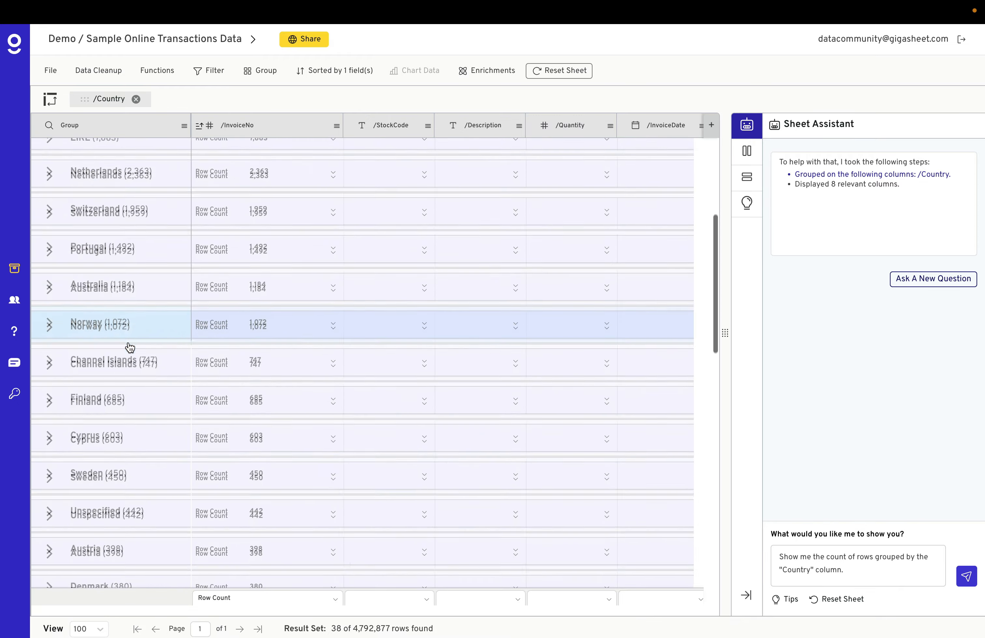
scroll(128, 348, up, 15)
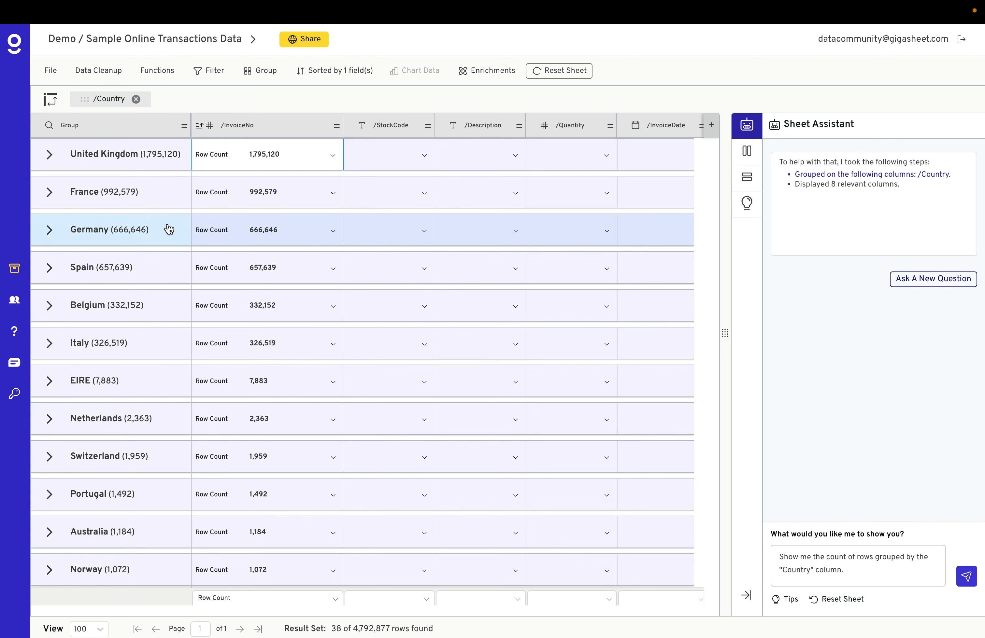
Reset the sheet and ask the assistant "which customers purchased the most units?".
click(565, 71)
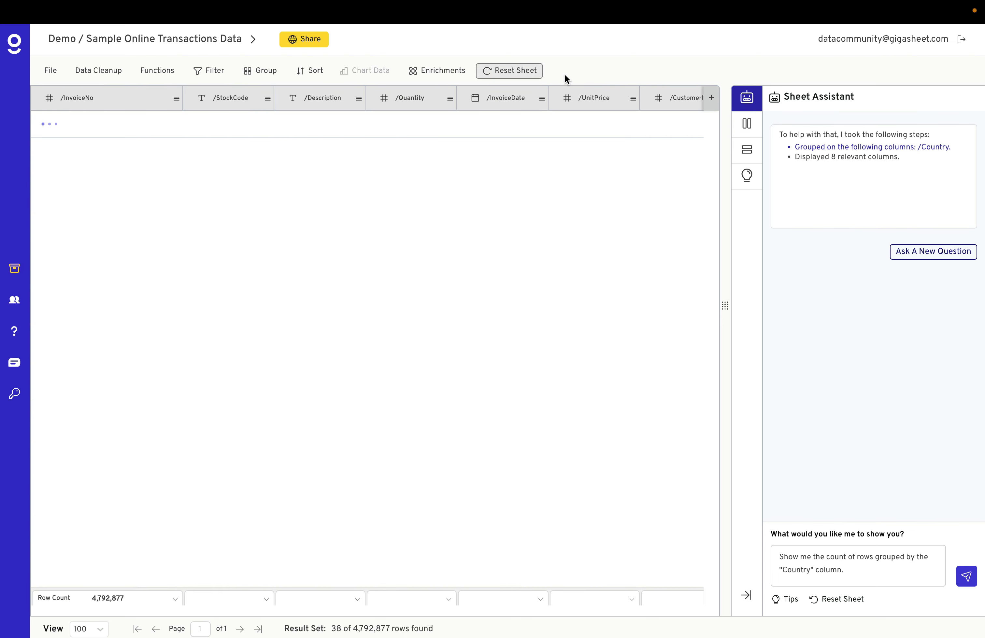
triple_click(820, 563)
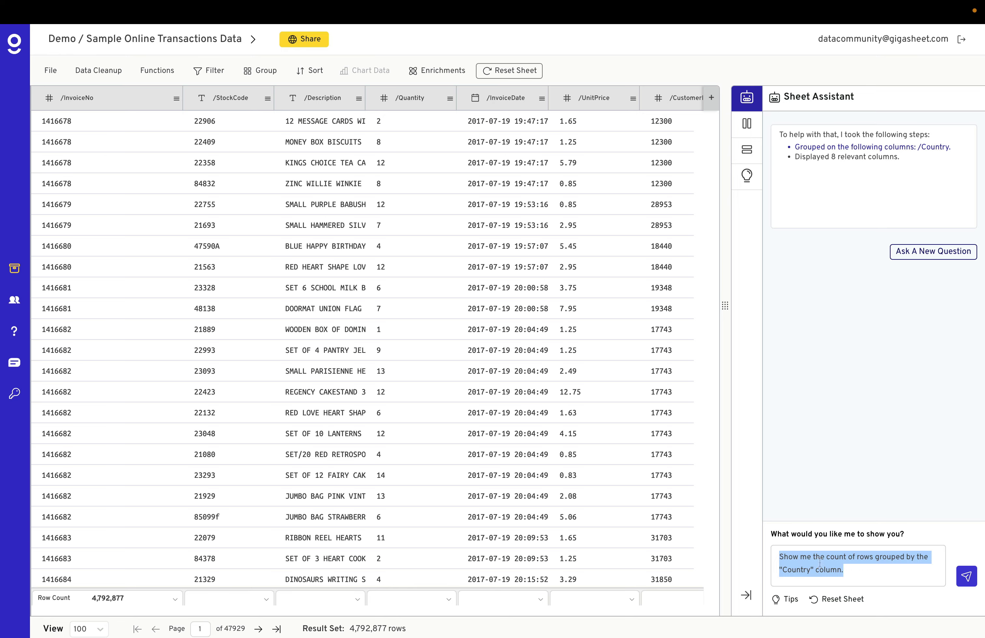
text(which customers purchased the most units?)
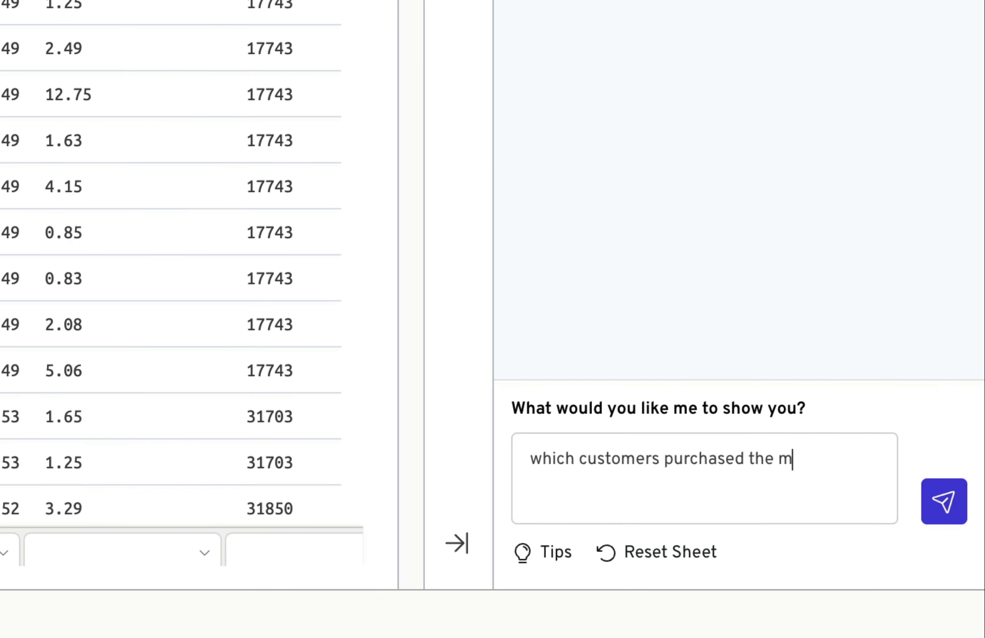
key(Return)
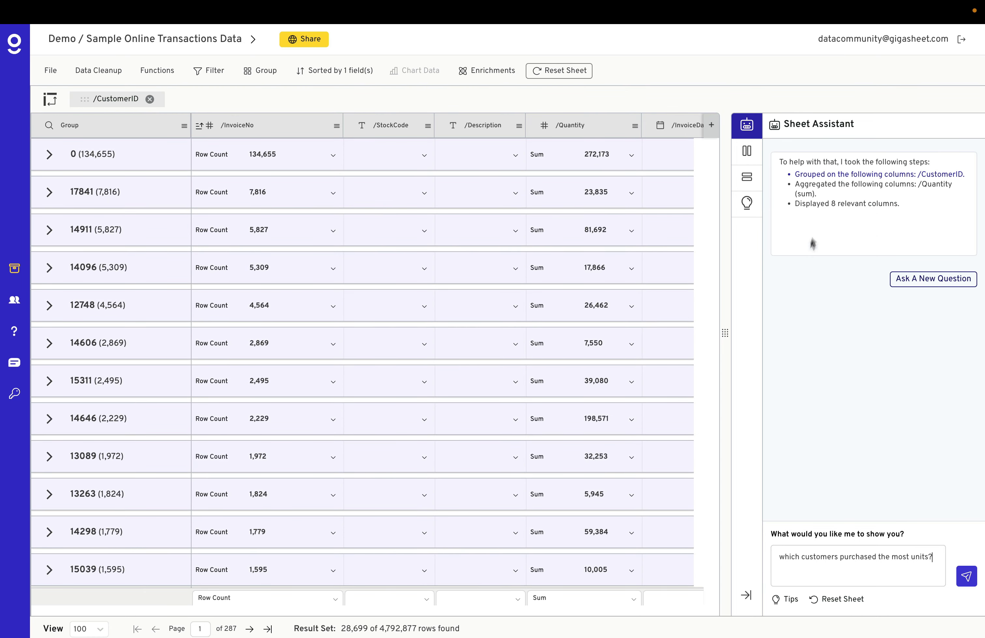
Inspect the assistant's Group by setting on /CustomerID, close it, and reset the sheet.
click(862, 176)
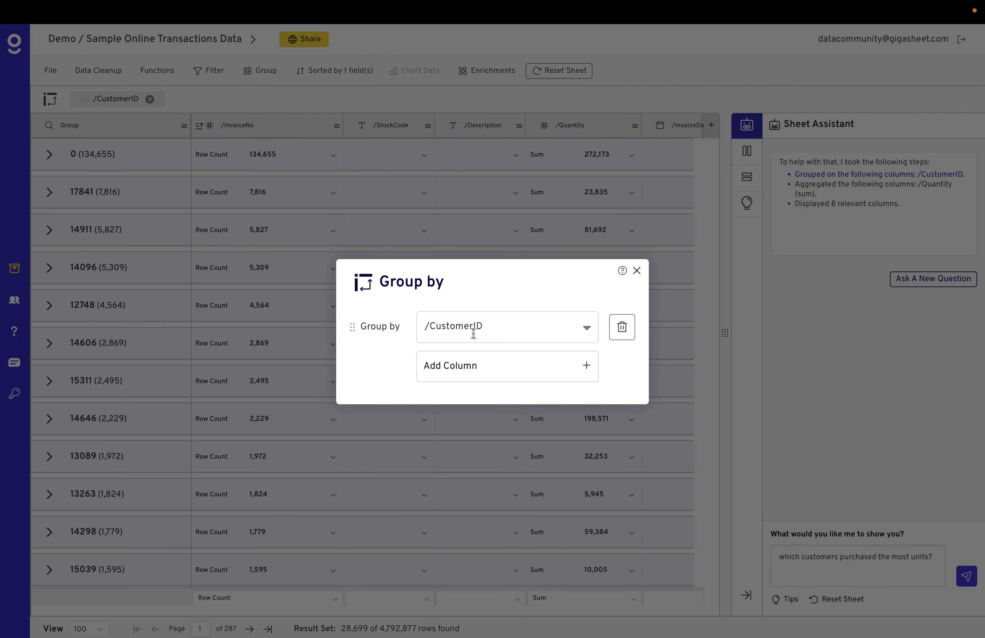
click(637, 271)
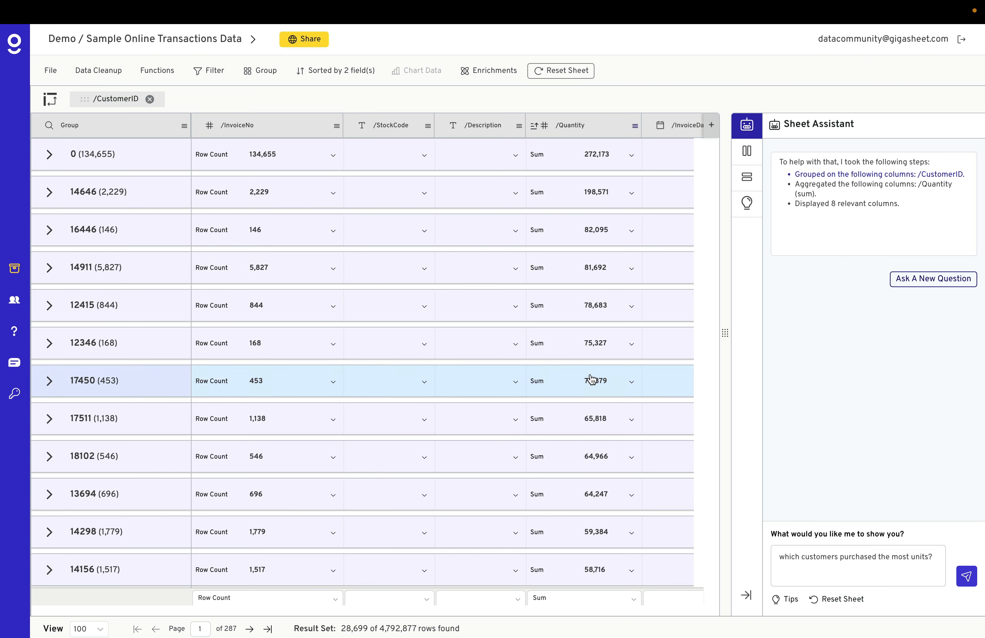
click(836, 600)
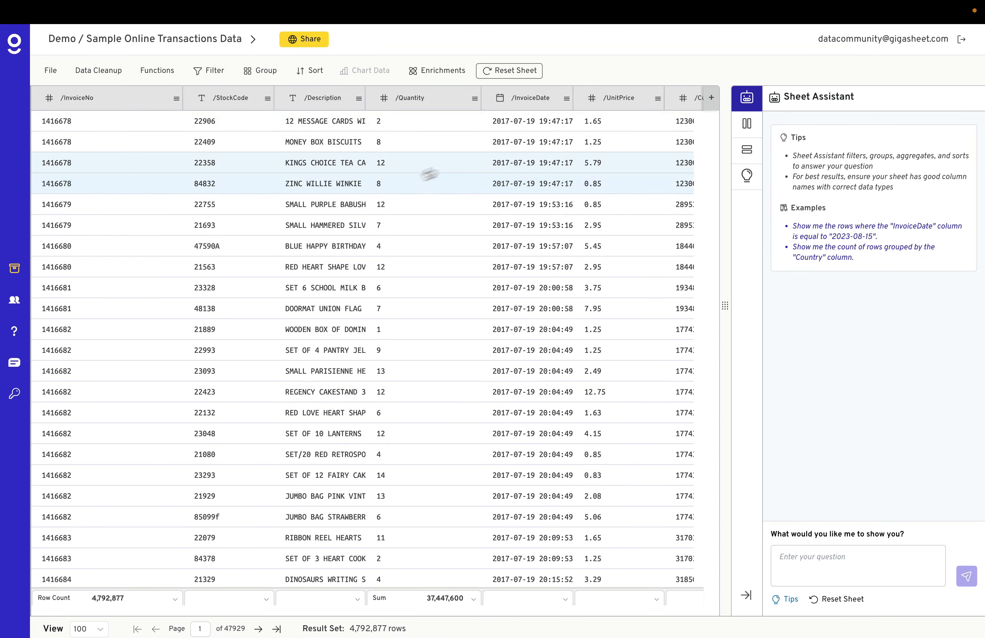
scroll(642, 194, right, 5)
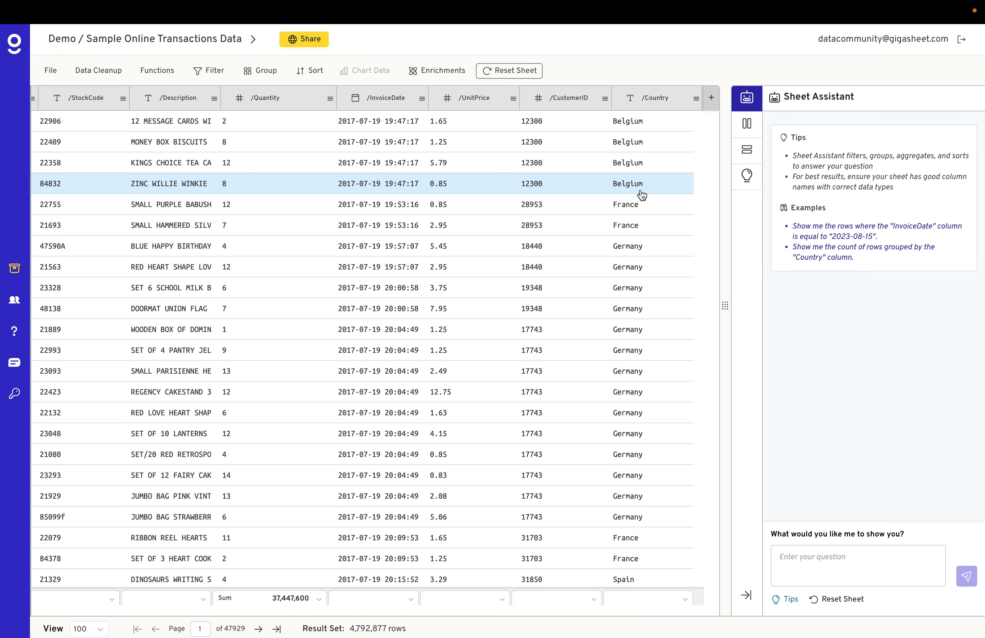
scroll(642, 193, left, 5)
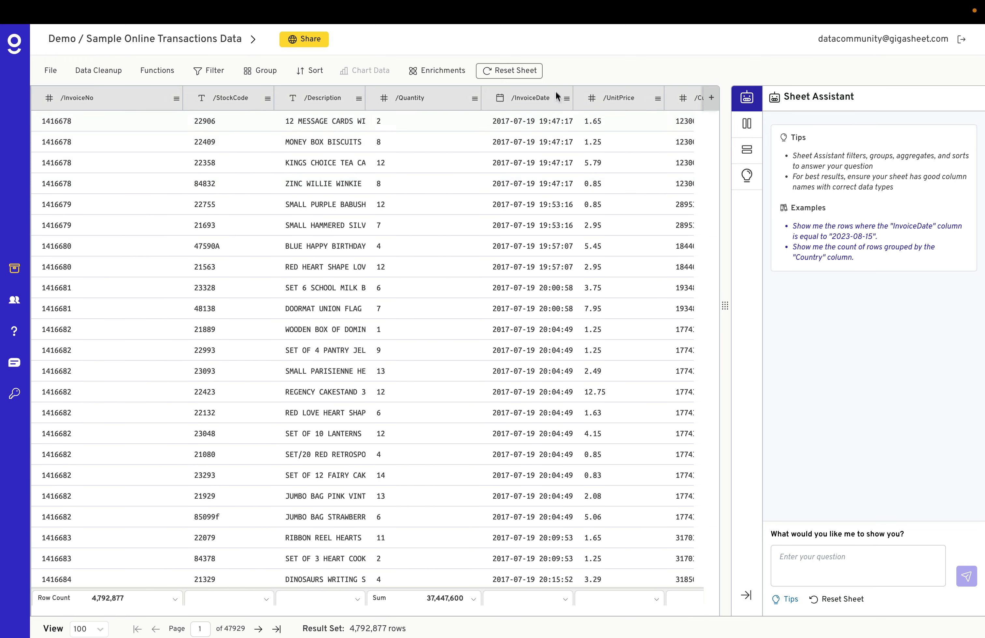
click(710, 97)
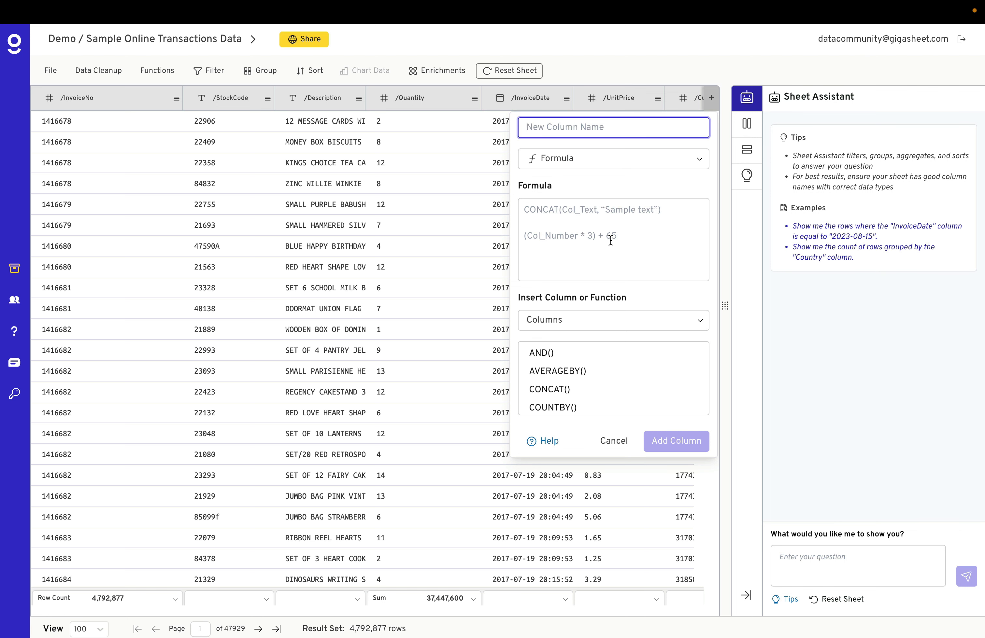
click(614, 441)
Ask the assistant to "create a new column for total price which is quanity * unit price".
click(830, 558)
text(cr)
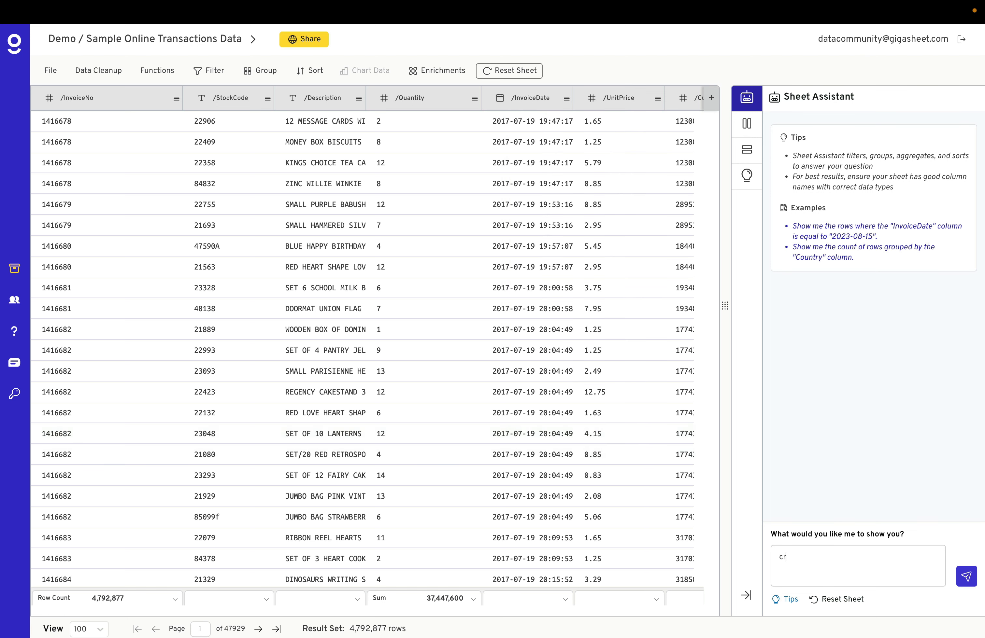
text(eate a new column for total price which is quan)
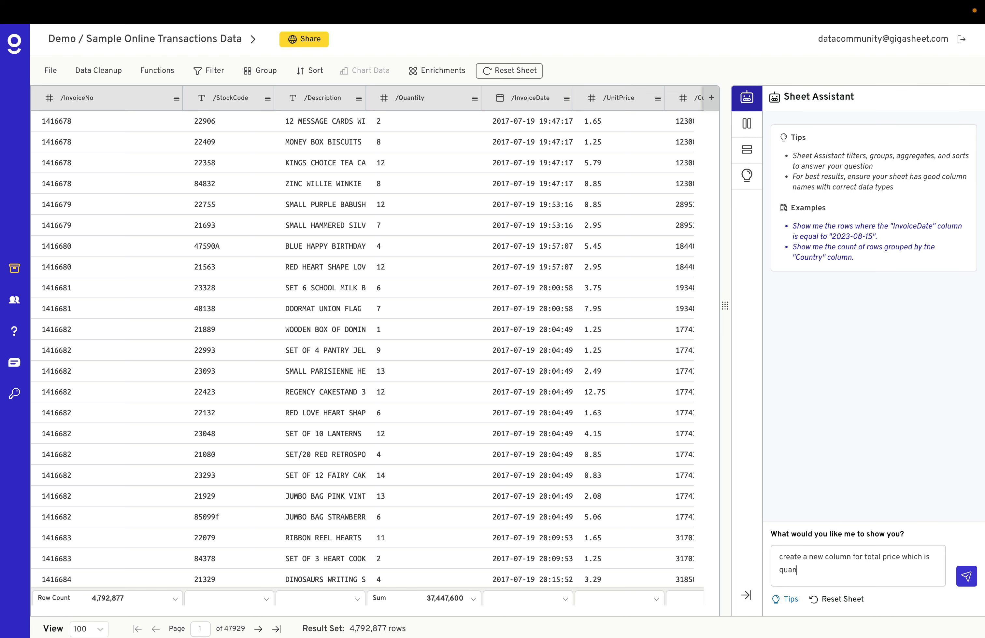
text(ity * unit price)
click(967, 577)
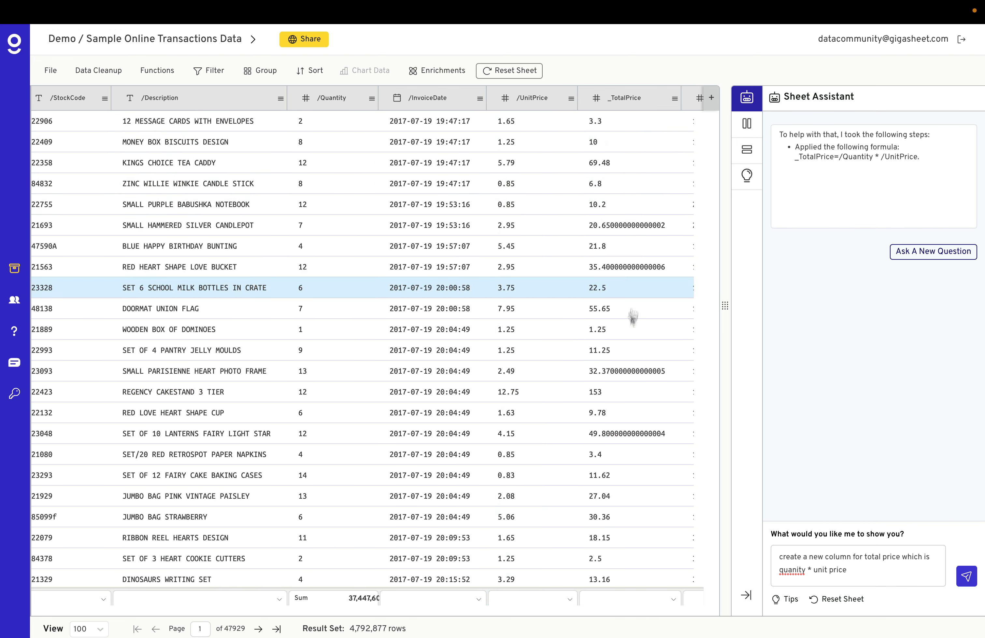
Ask the assistant to "round the column total price to 2 decimals".
scroll(622, 363, right, 5)
triple_click(836, 563)
text(round the column total price to 2 decimals)
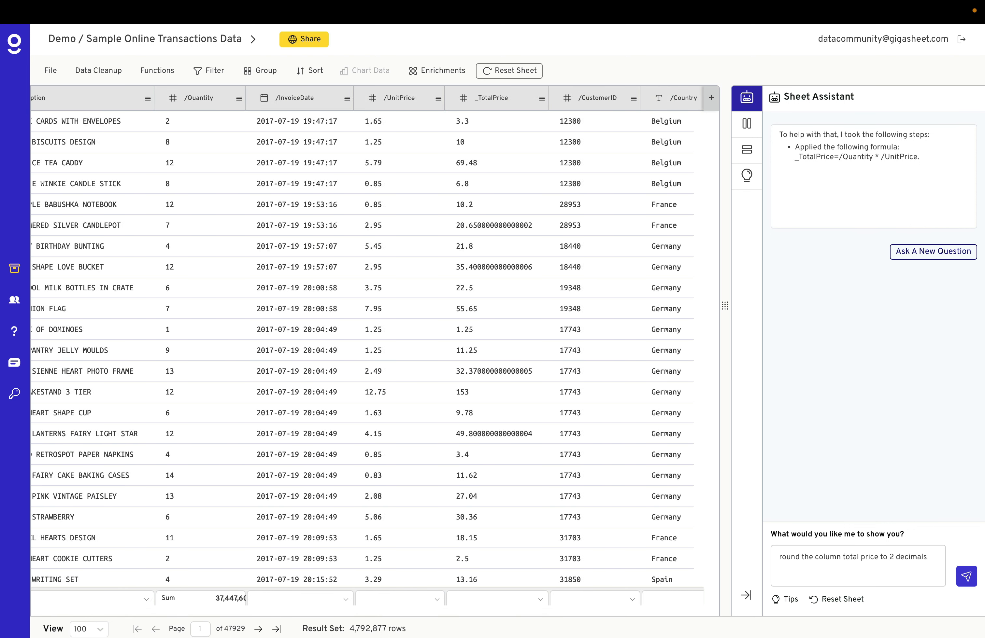
key(Return)
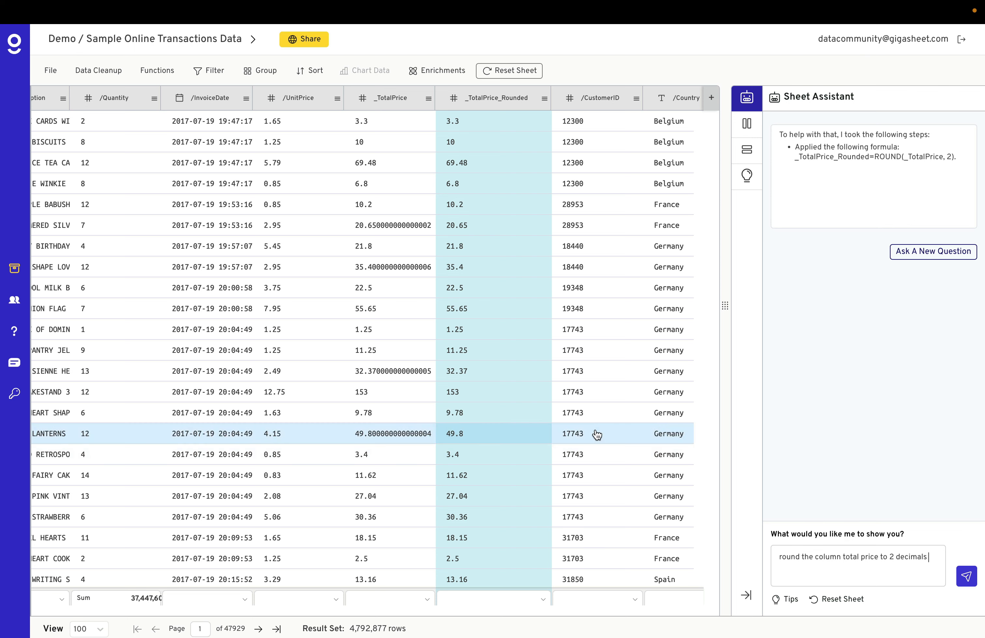
Delete the unrounded _TotalPrice column.
click(429, 100)
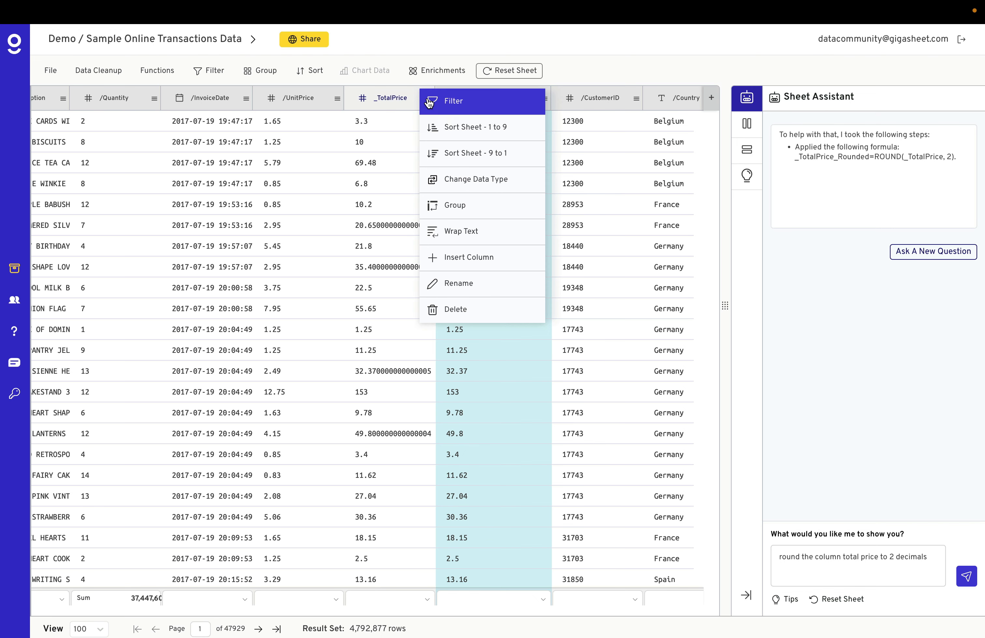
click(468, 313)
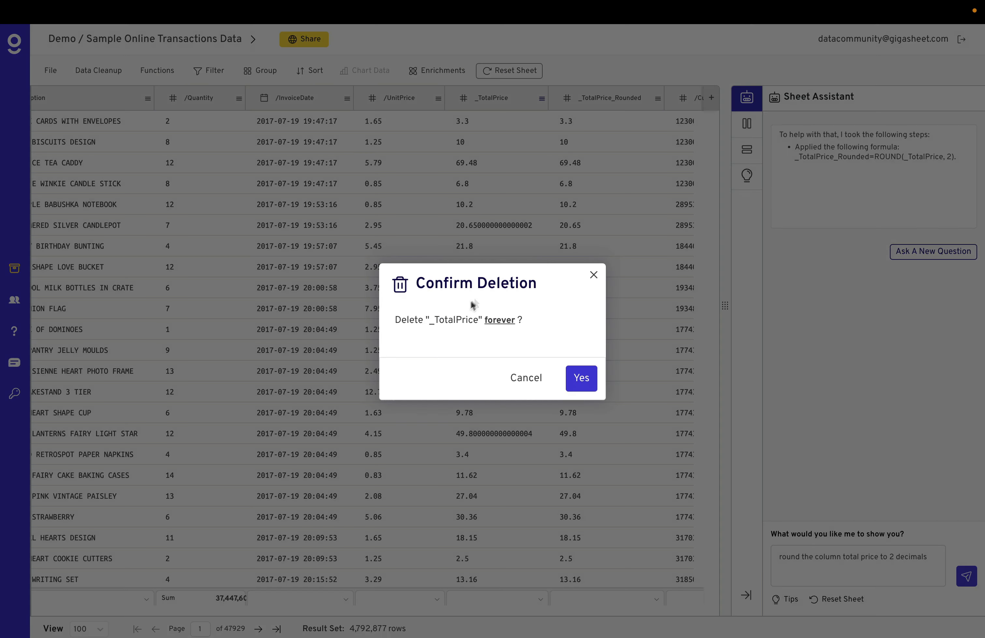
click(582, 378)
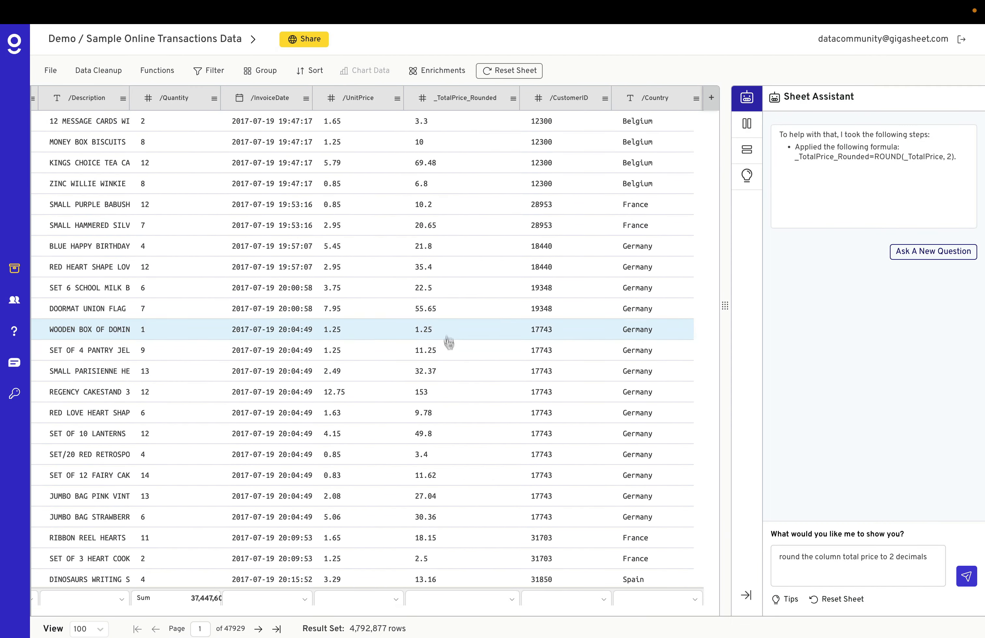
Ask the assistant for "sum of price by country and then by customer id".
scroll(449, 344, left, 5)
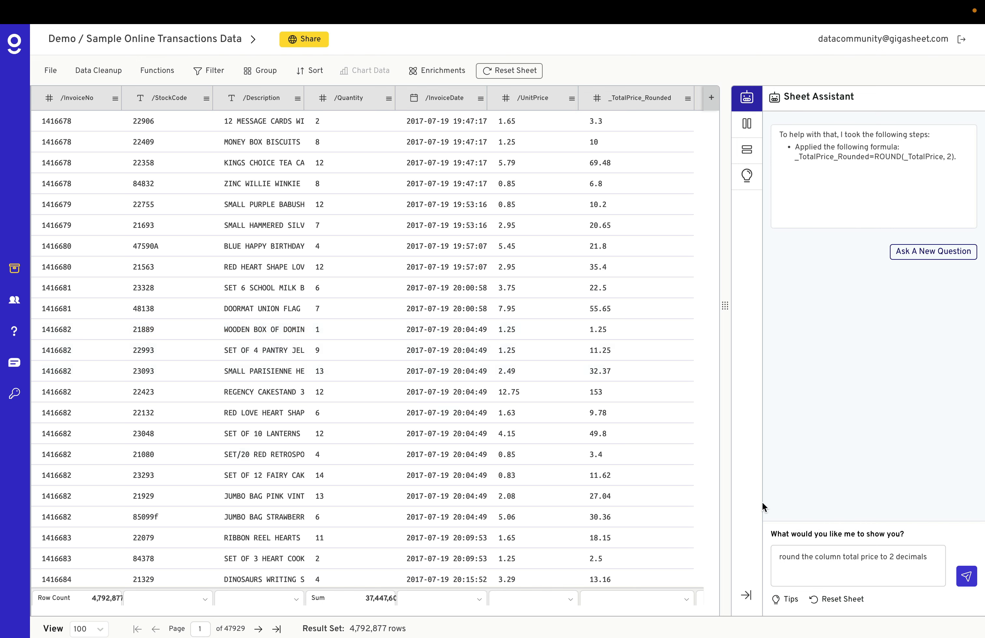
triple_click(835, 552)
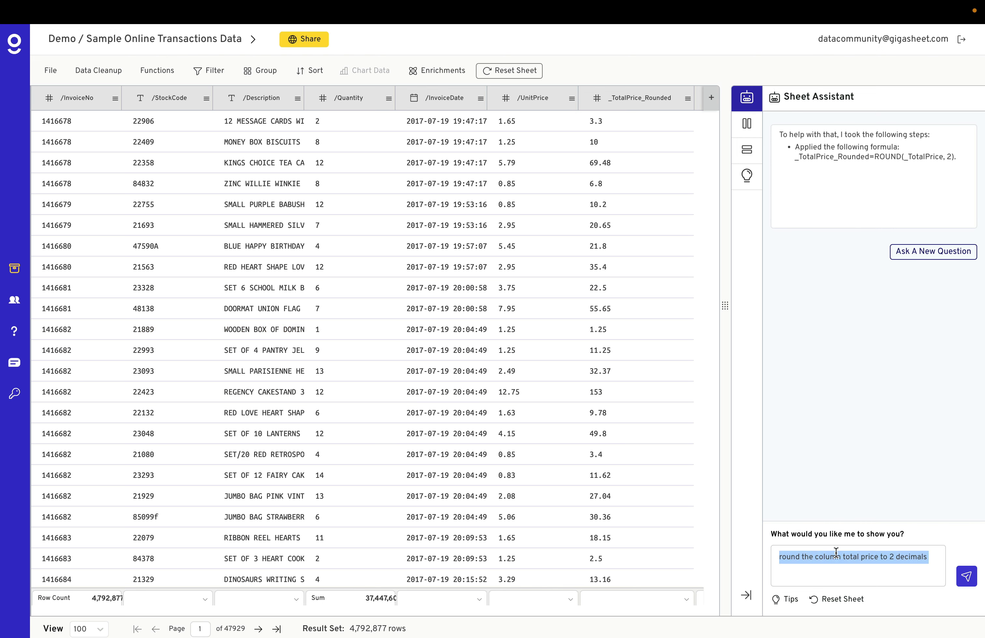
text(sum of price)
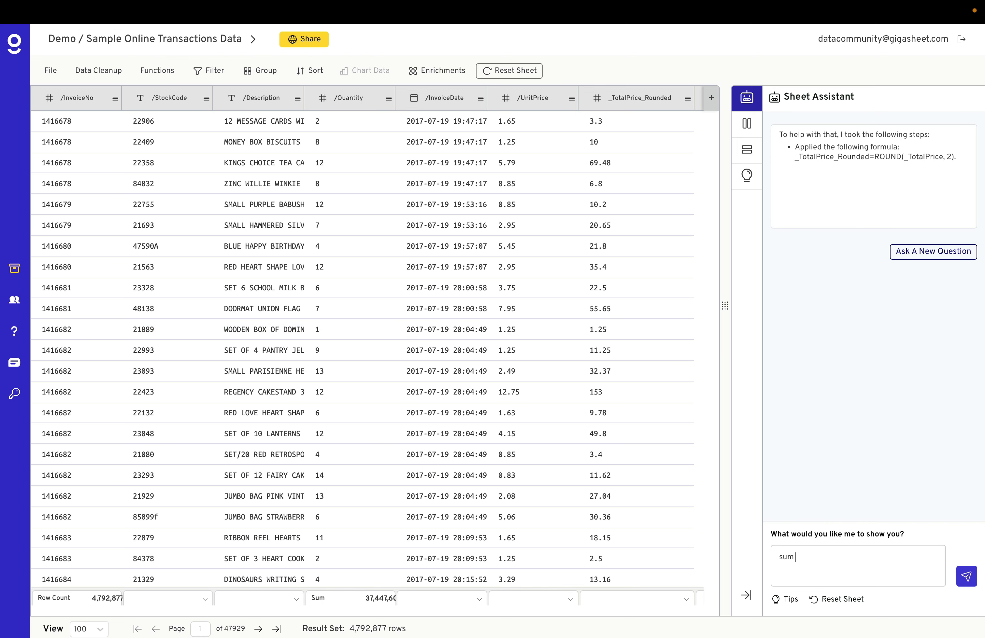
text( by country and then by customer id)
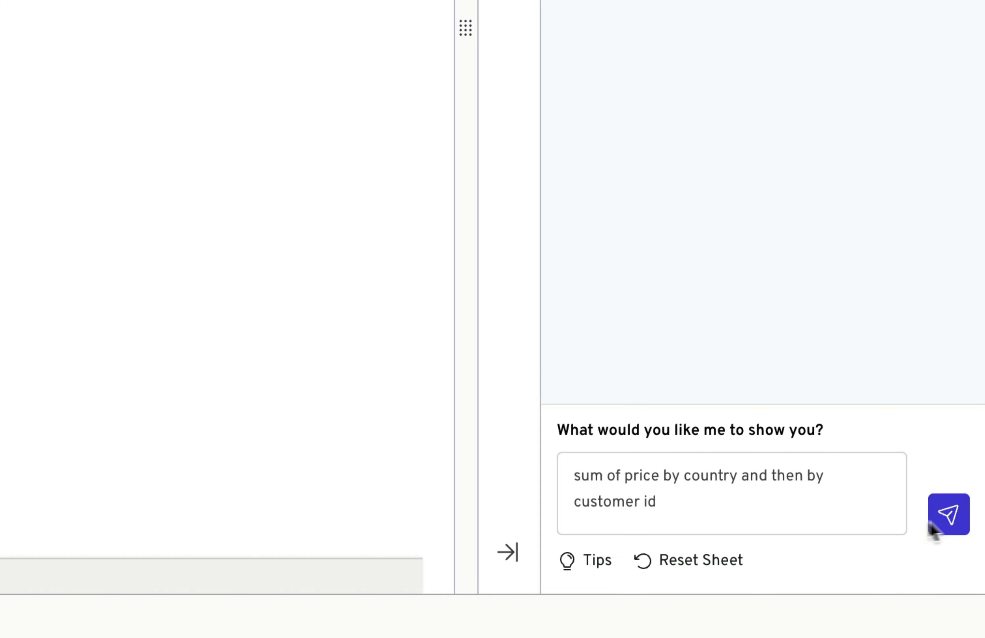
click(960, 521)
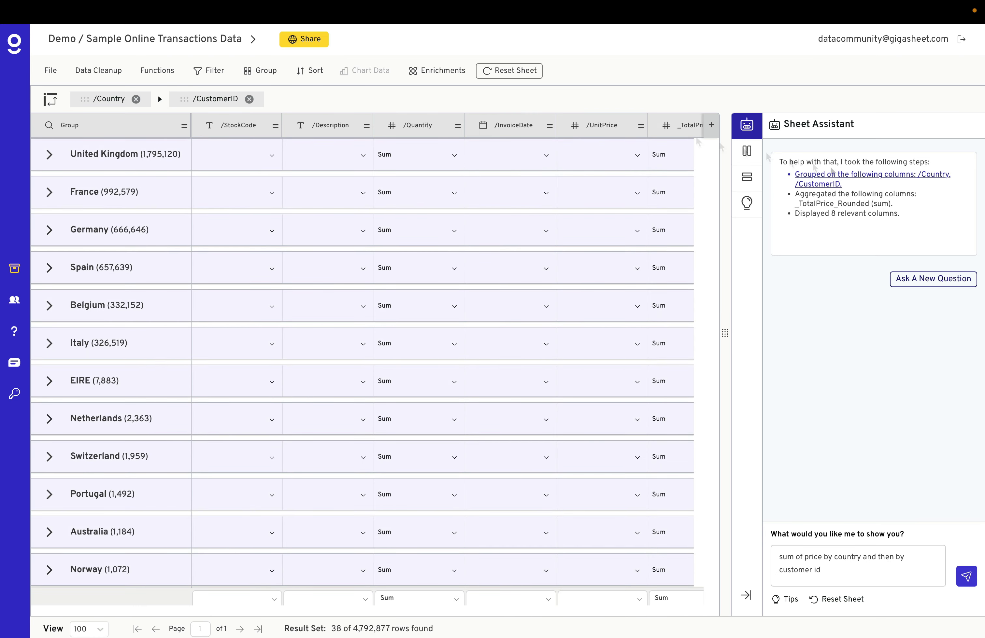
Within the expanded France group, set the StockCode column's aggregation to Row Count and sort by StockCode.
click(49, 192)
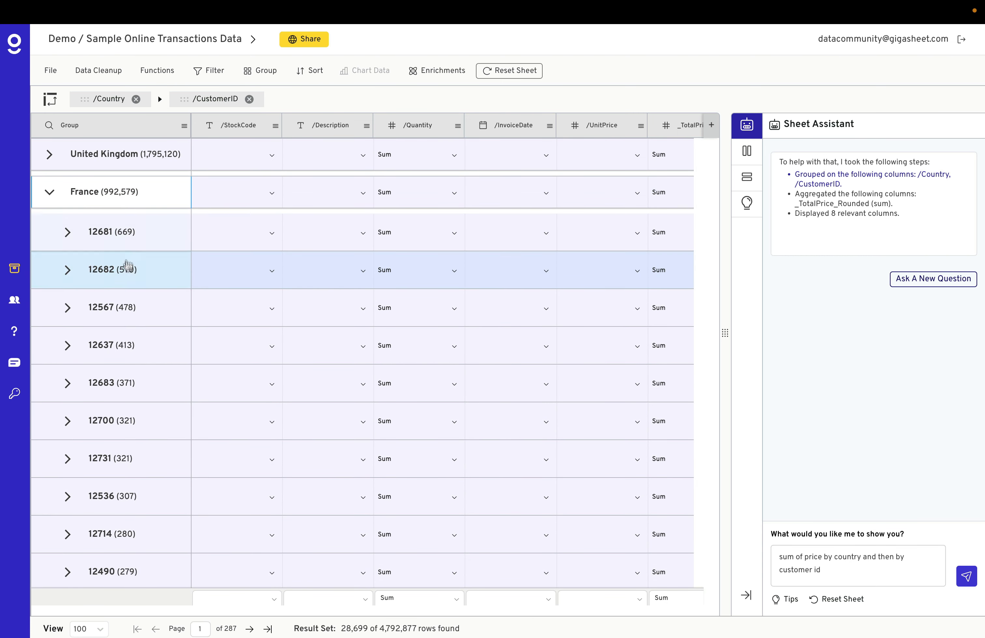
click(272, 233)
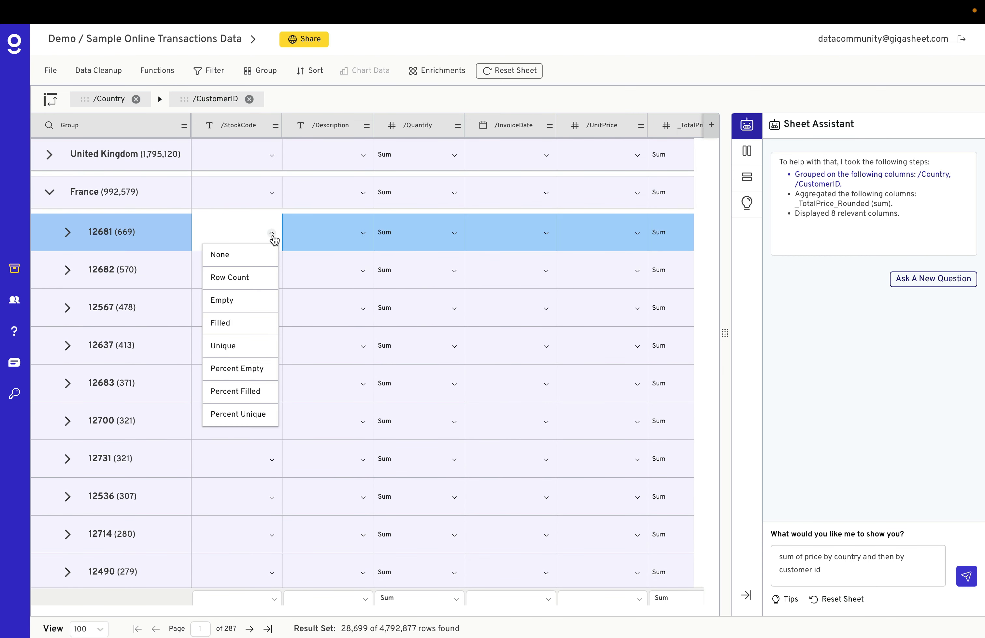
click(263, 276)
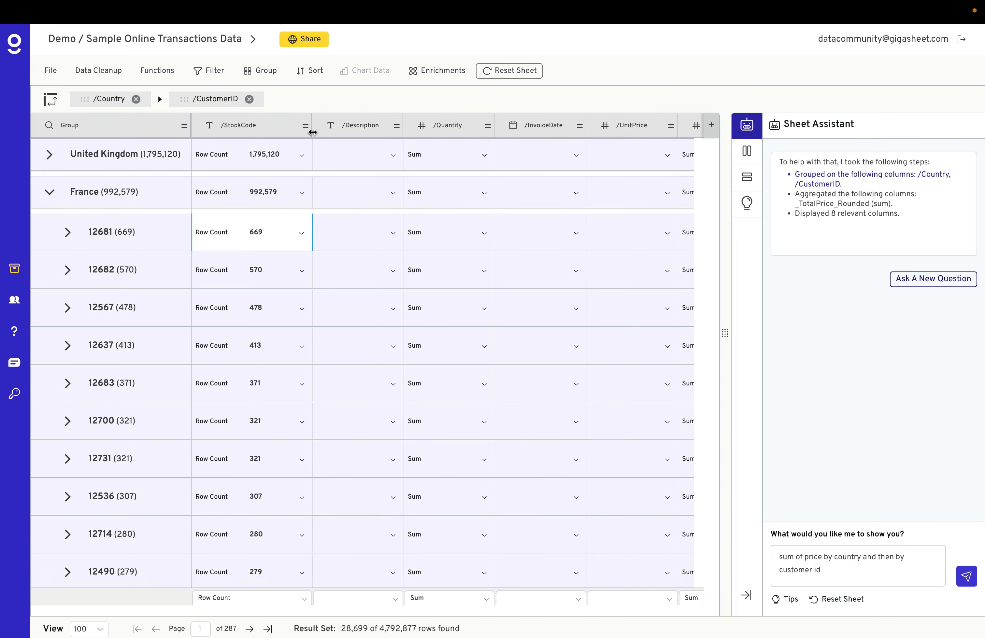
click(305, 126)
click(393, 180)
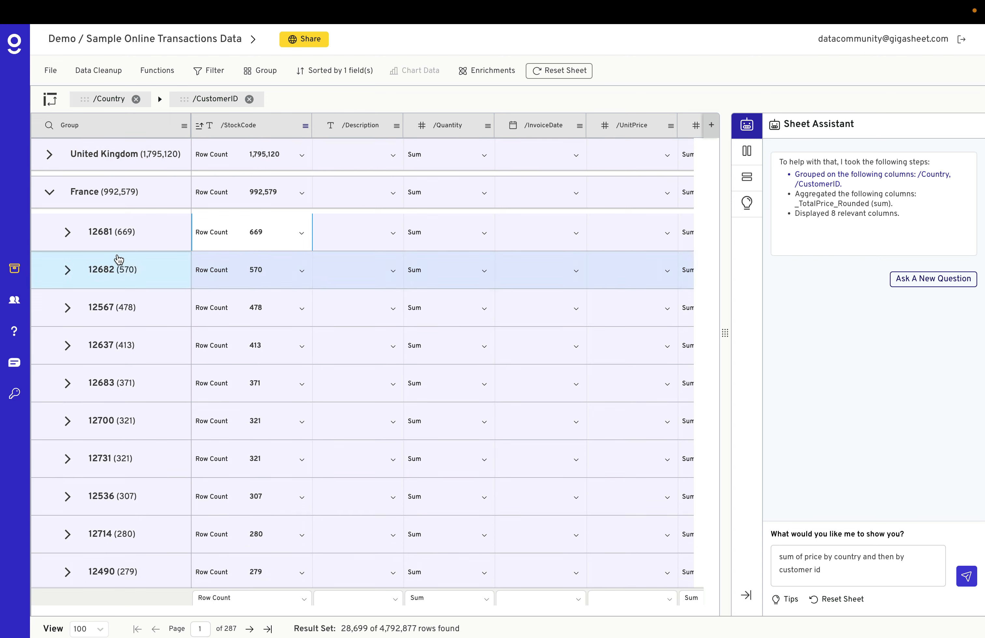
Expand and collapse customer 12681's rows, then expand the United Kingdom group to inspect its customers.
click(69, 239)
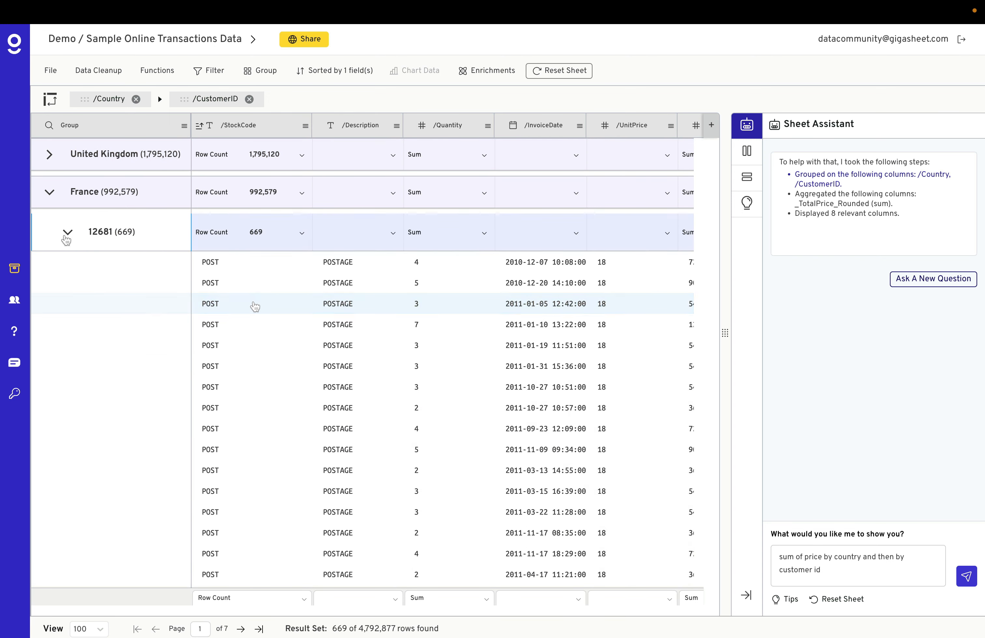
click(68, 238)
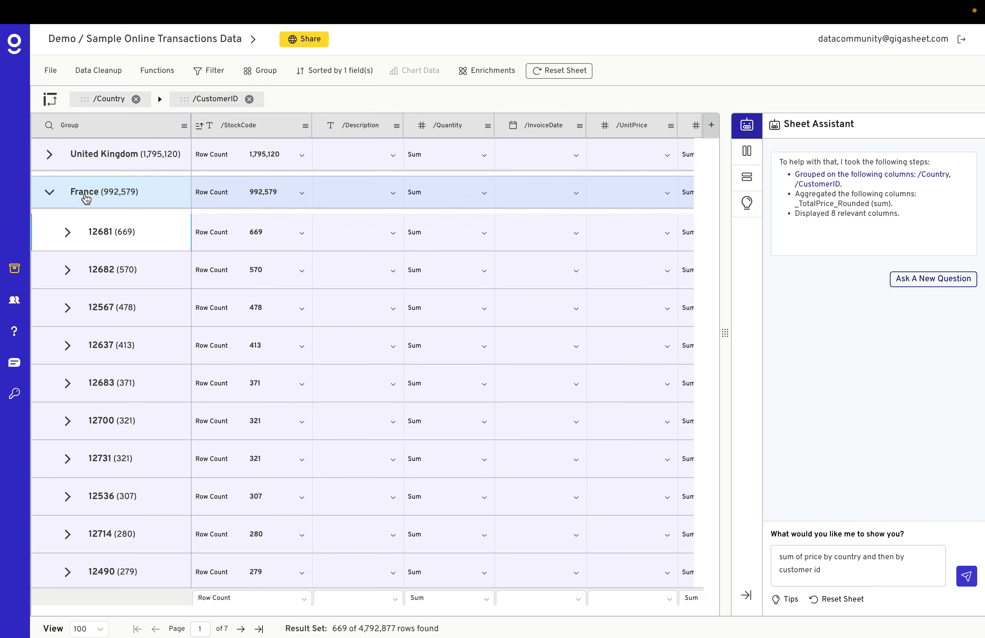
click(49, 154)
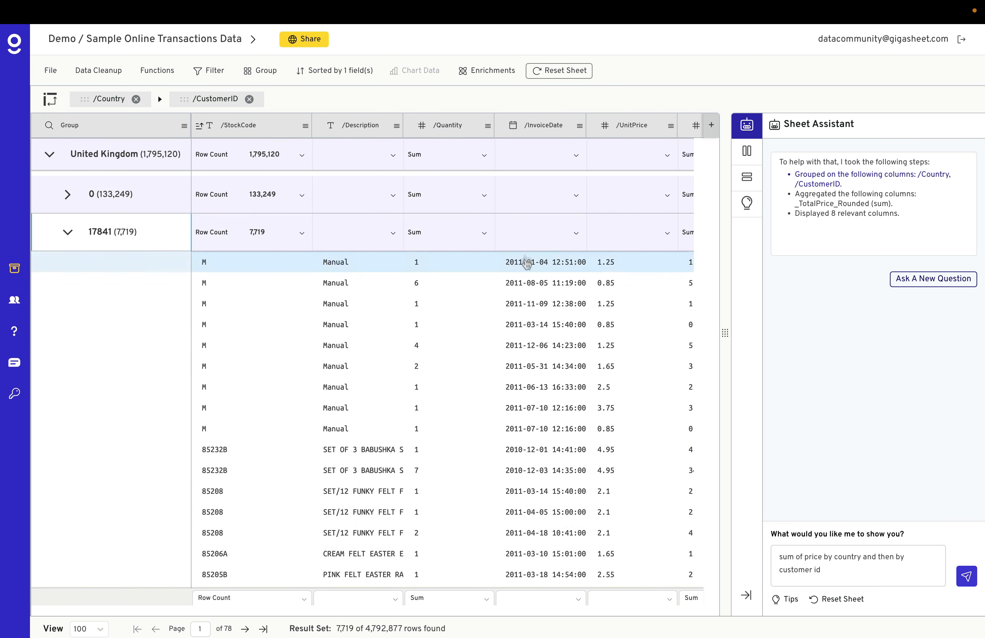
Set the Quantity column's aggregation to Average and review the _TotalPrice_Rounded sums for the groups.
click(484, 233)
click(460, 325)
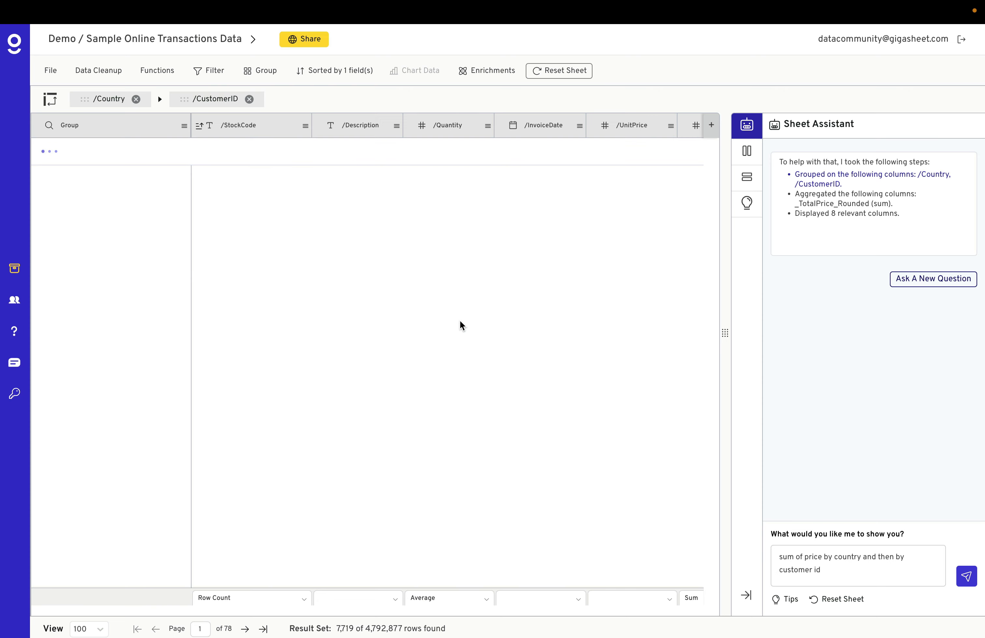
scroll(542, 233, right, 3)
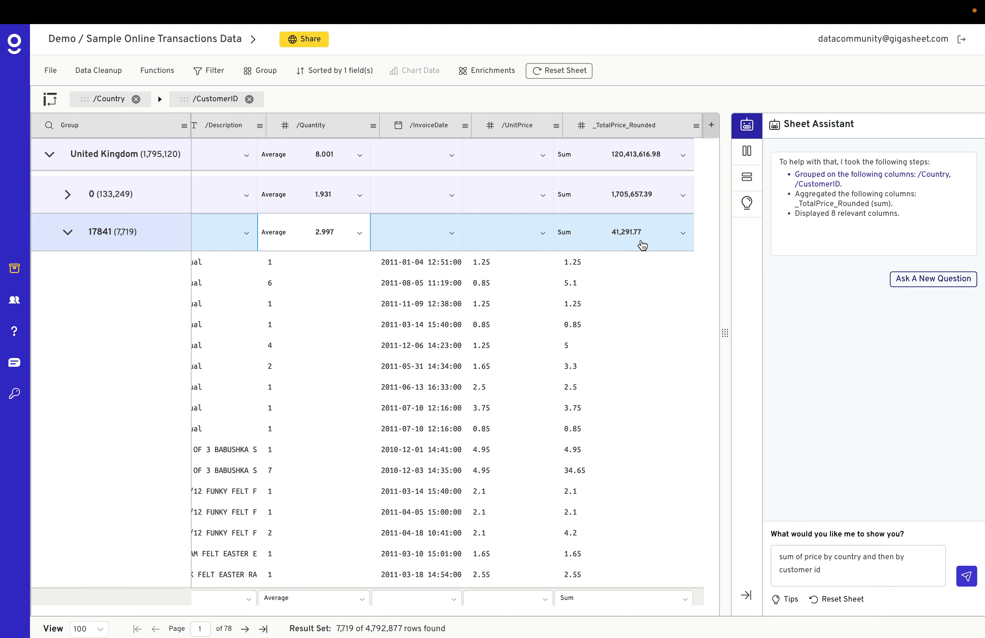
scroll(642, 245, left, 3)
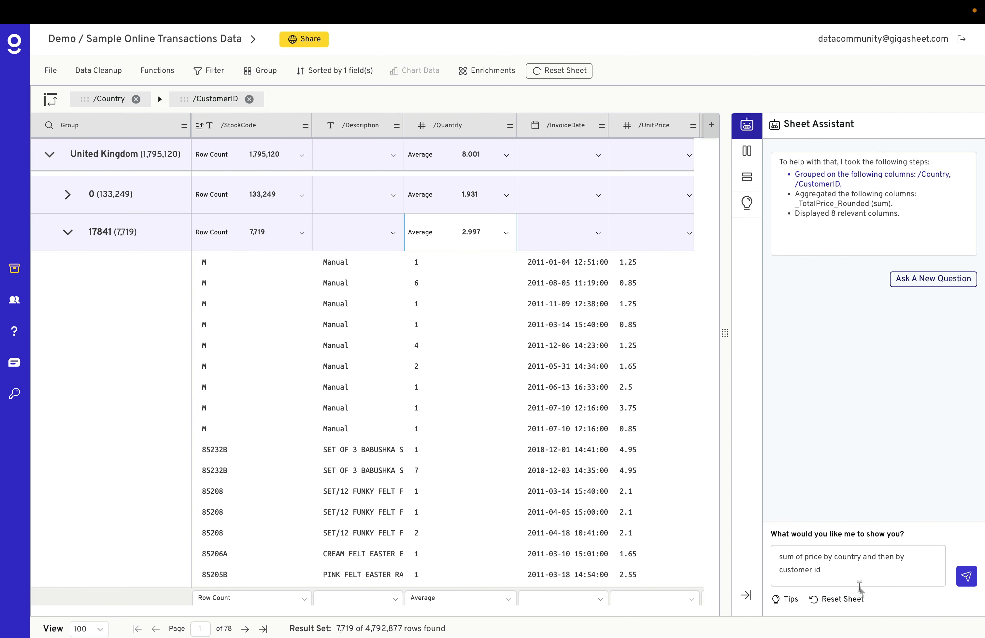
Reset the sheet and ask the assistant to "show me average number of units per orders, grouped by country for July 2017".
click(845, 600)
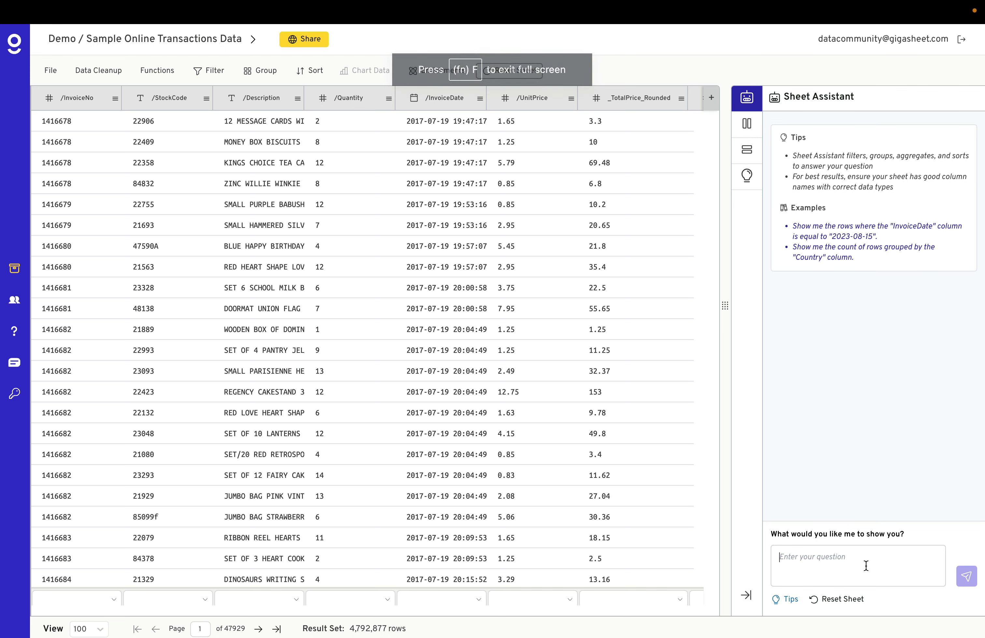
text(show me average number of units per orders, grouped by country for July 2017)
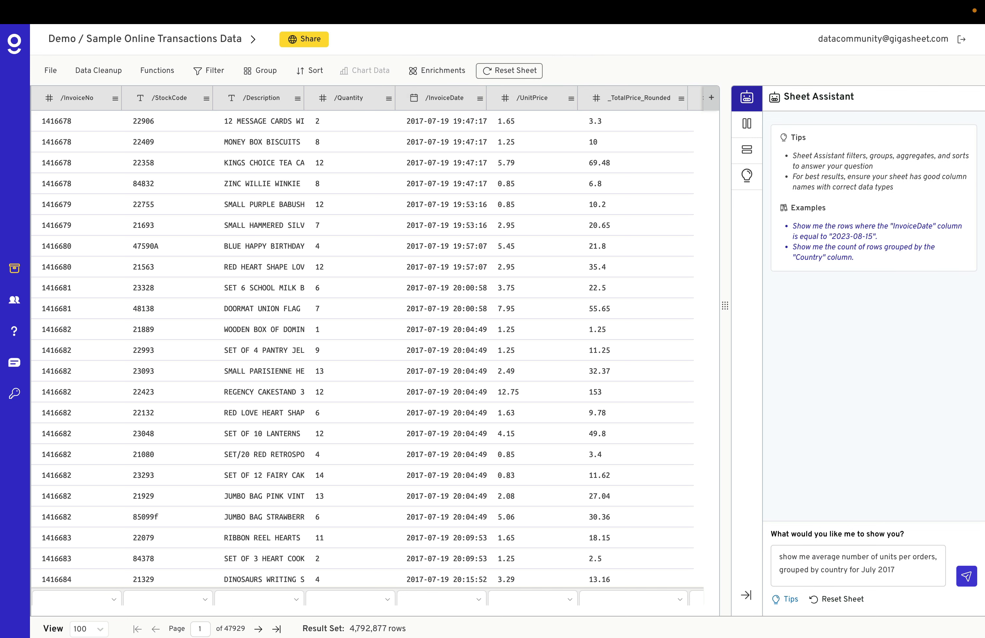
click(970, 574)
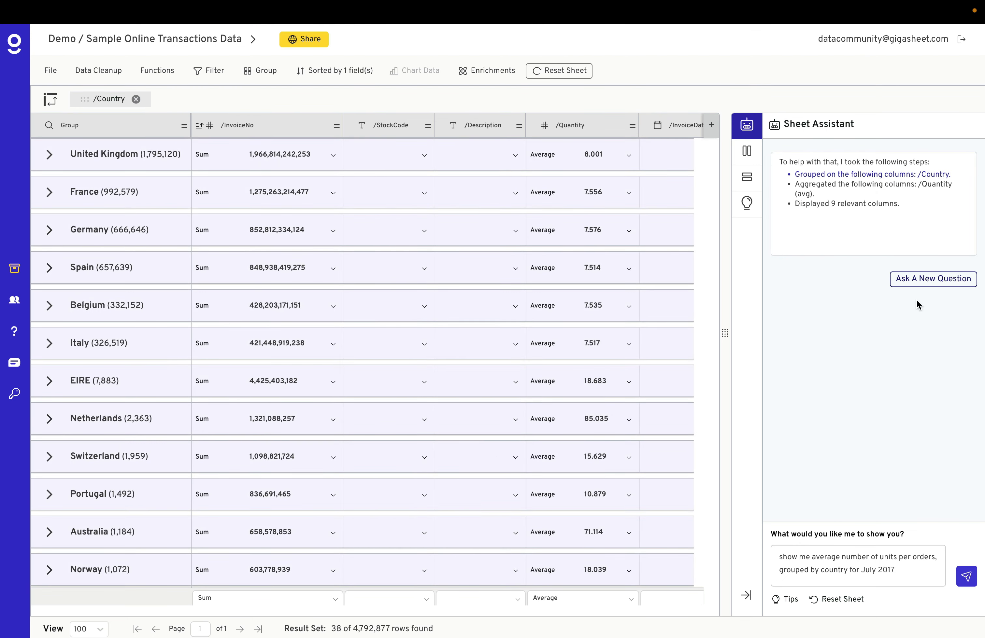
Open the assistant's Group by setting on /Country and close it again.
click(884, 175)
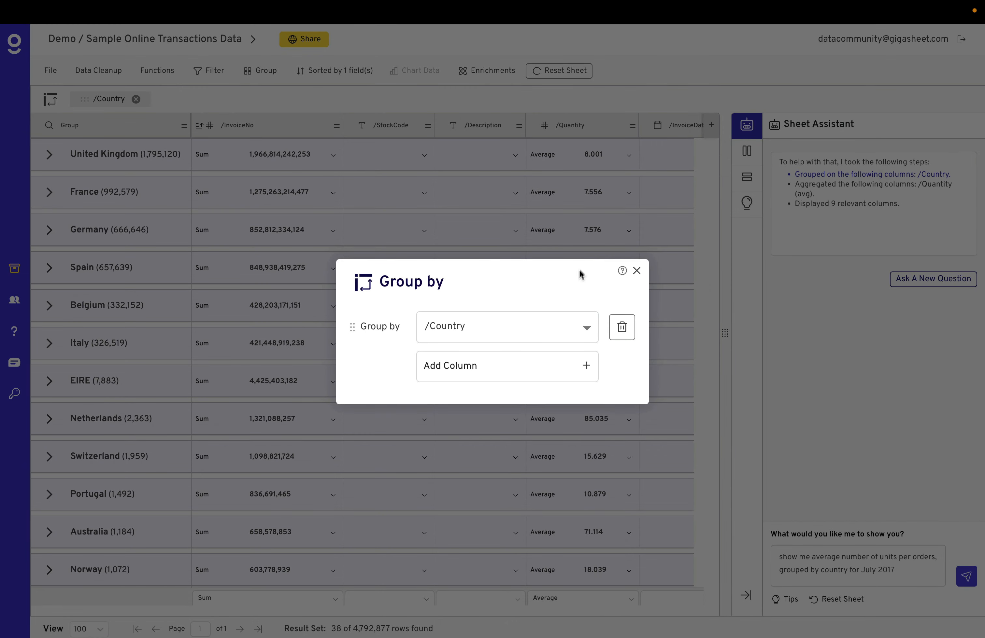
click(637, 272)
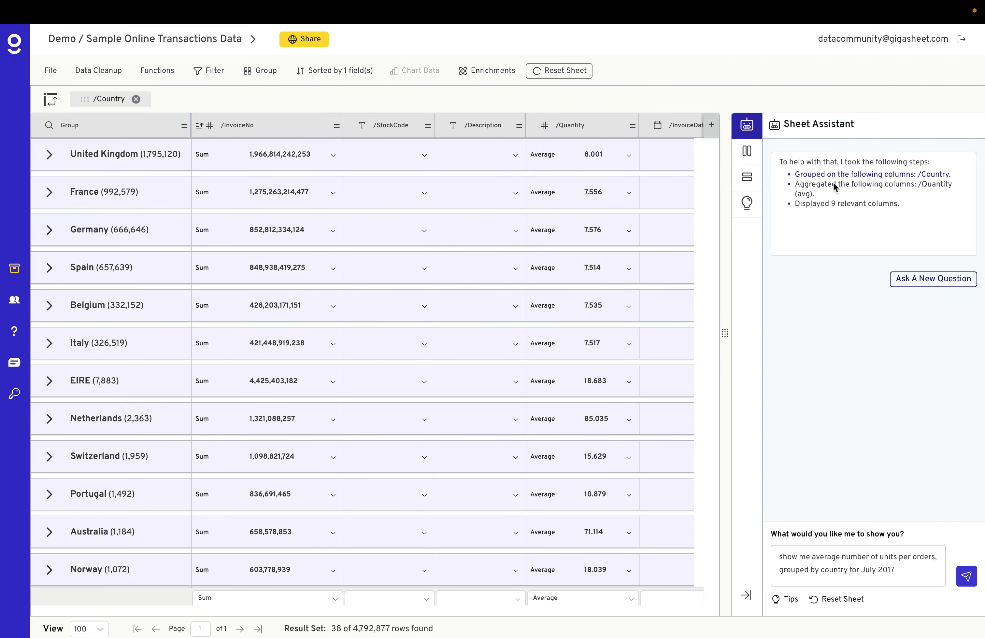